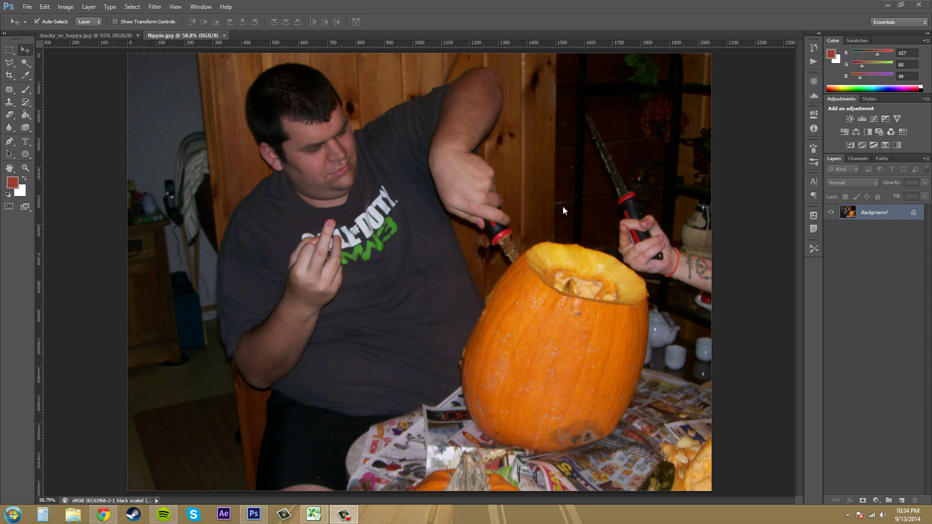
Step: Open Image > Adjustments > Vibrance and move its dialog beside the Layers panel to keep the photo visible
left_click(59, 8)
mouse_move(77, 32)
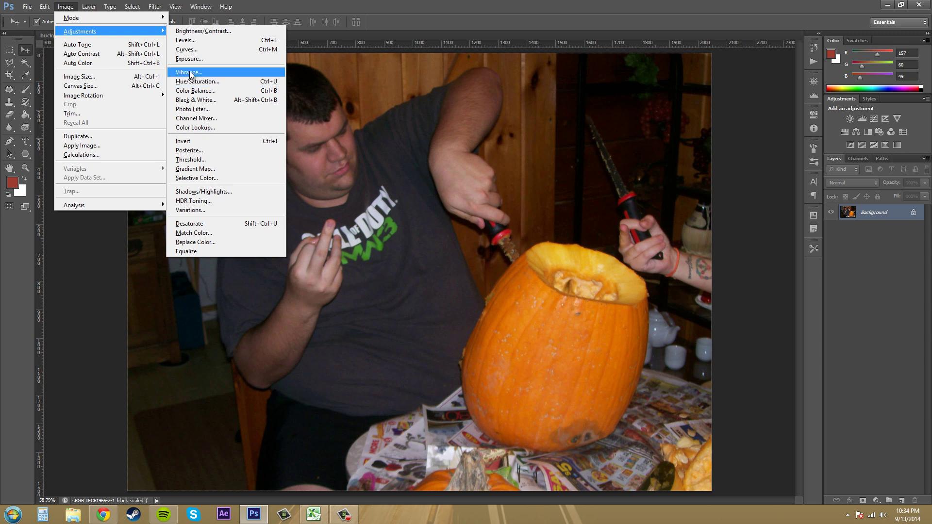
left_click(215, 76)
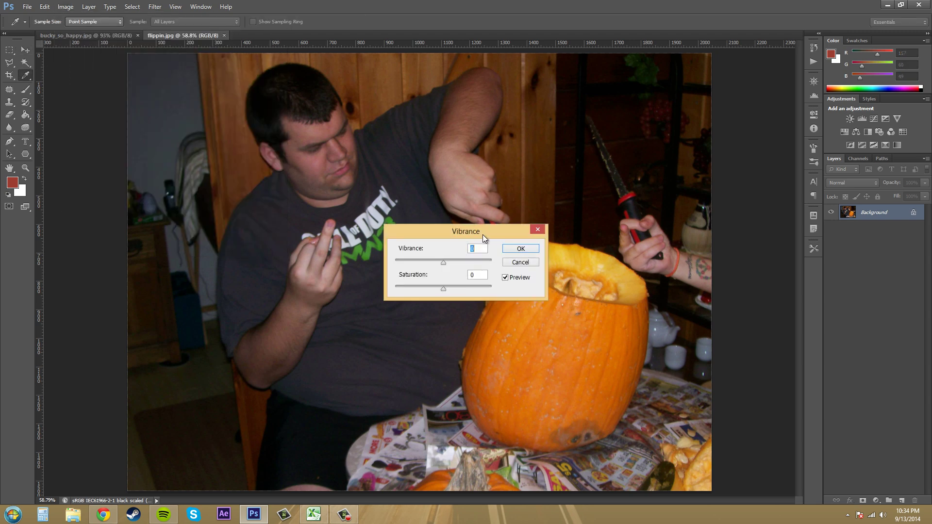
left_click_drag(481, 232, 818, 280)
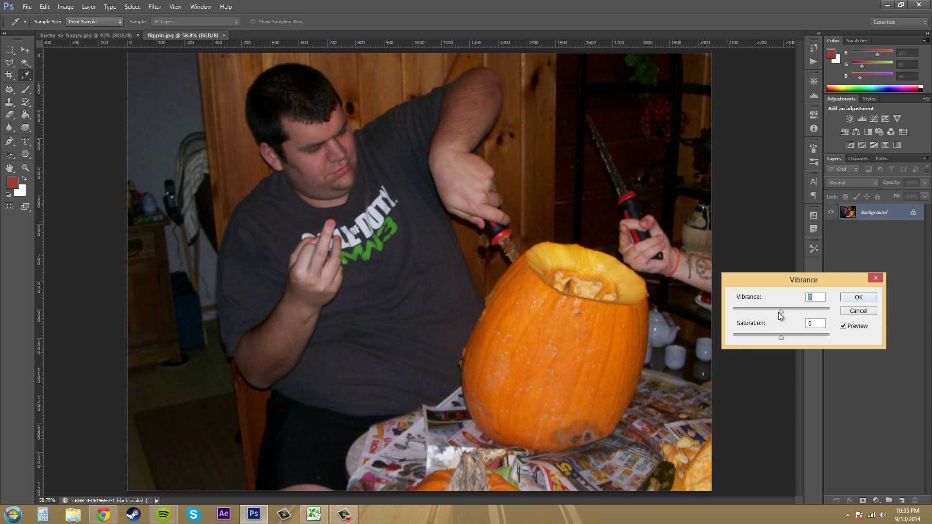
left_click_drag(789, 312, 795, 311)
left_click(843, 326)
left_click(844, 326)
left_click(843, 327)
left_click(843, 327)
left_click_drag(829, 312, 819, 311)
left_click(843, 327)
left_click_drag(815, 310, 746, 313)
left_click(843, 326)
left_click(843, 325)
left_click(843, 326)
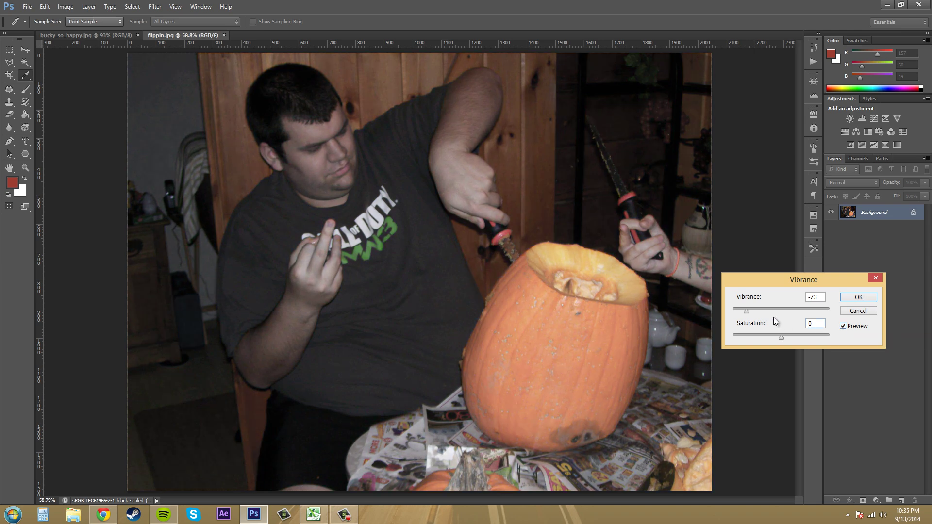
left_click_drag(748, 310, 797, 311)
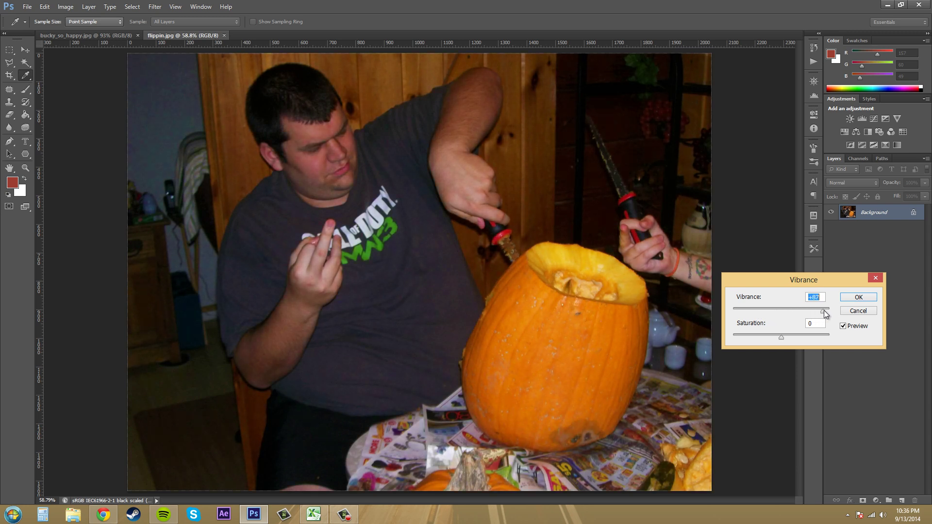
scroll(816, 298, "down", 20)
type("0")
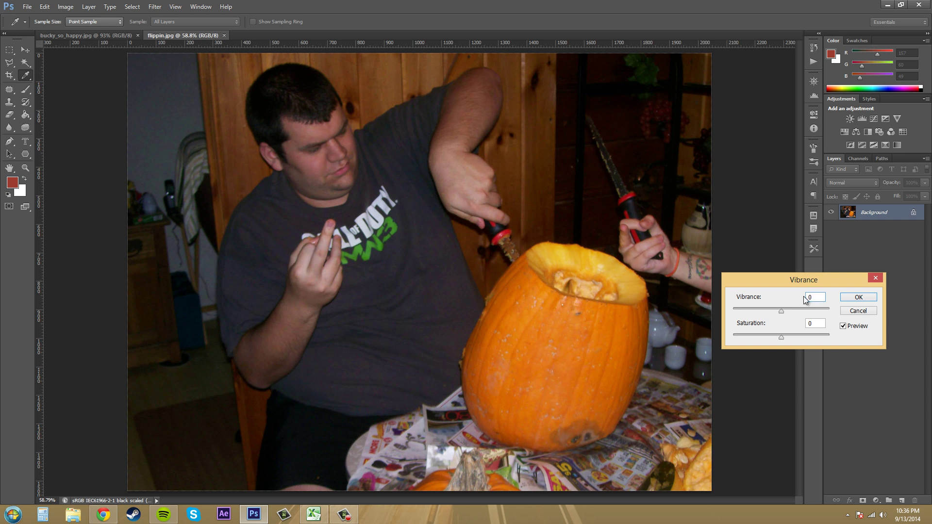
key("Tab")
left_click_drag(783, 339, 808, 340)
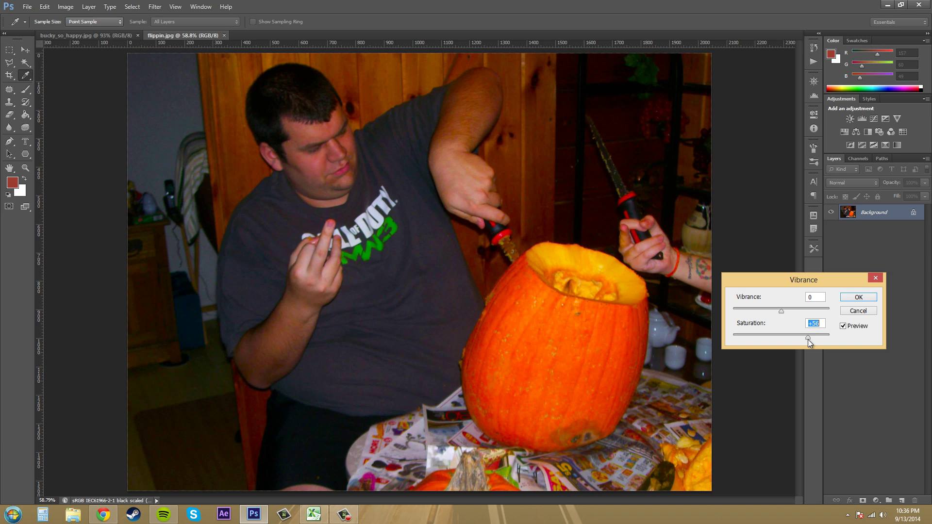
left_click_drag(808, 340, 717, 344)
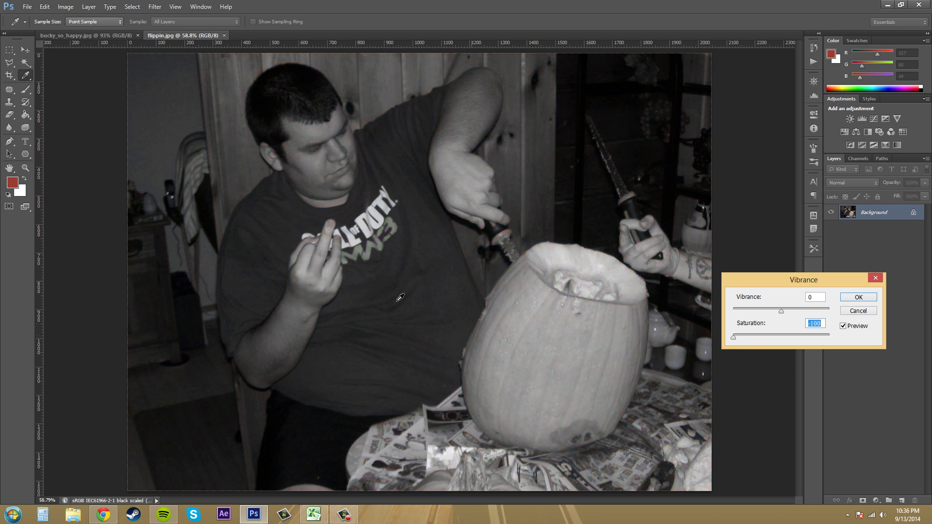
left_click_drag(735, 337, 809, 336)
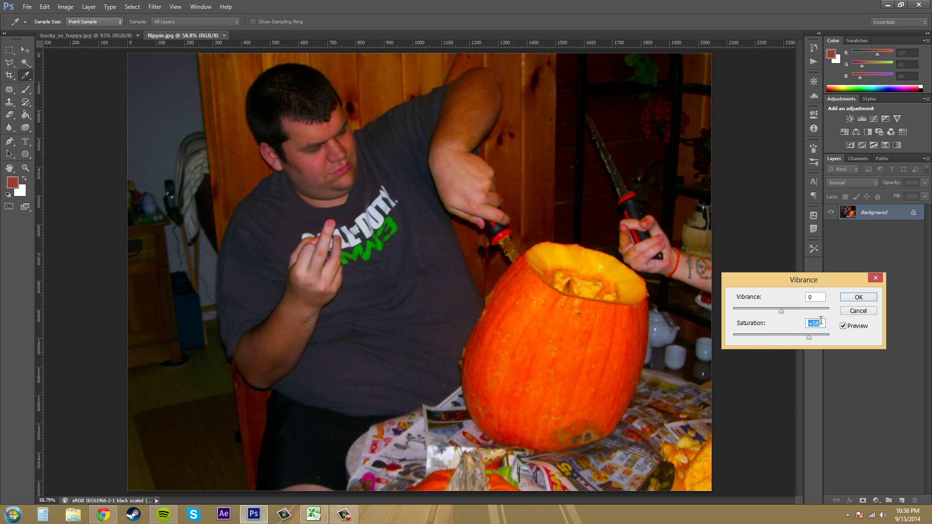
type("50")
left_click(846, 327)
left_click(846, 328)
double_click(821, 322)
type("0")
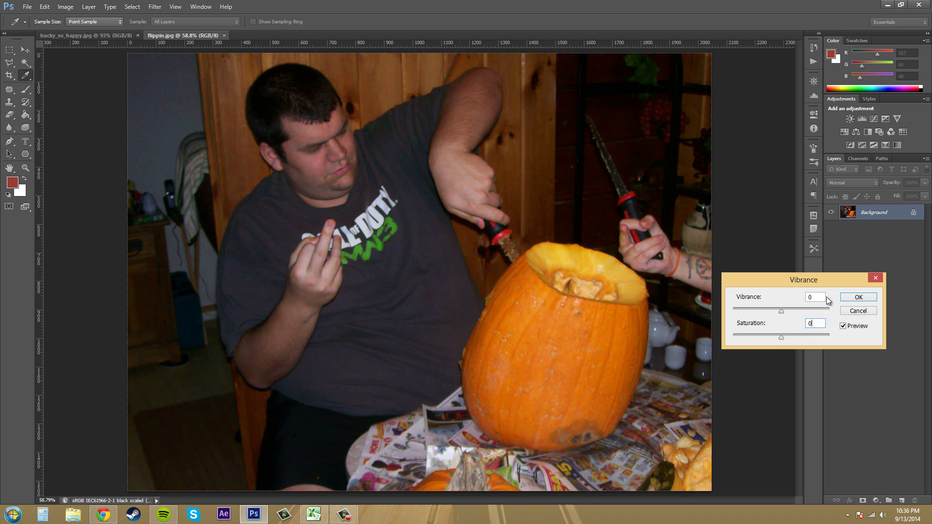
double_click(810, 297)
type("50")
left_click(843, 326)
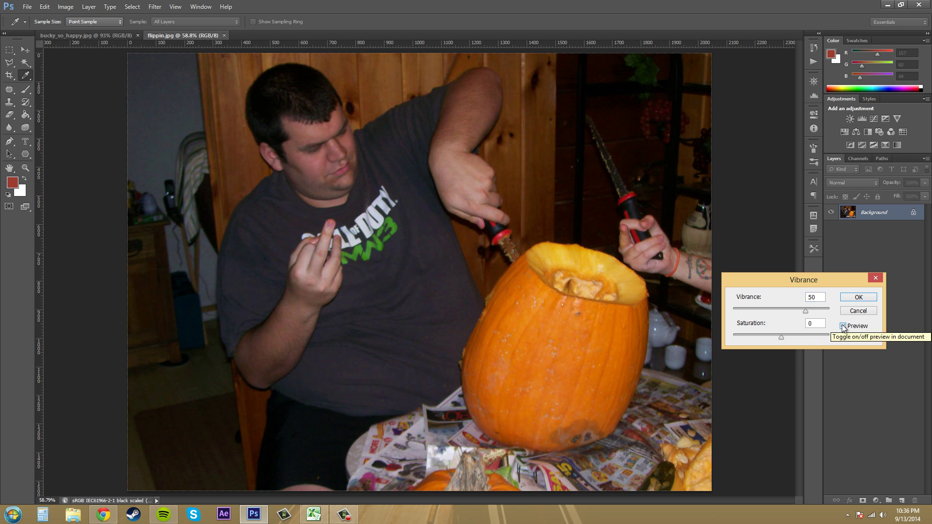
double_click(819, 299)
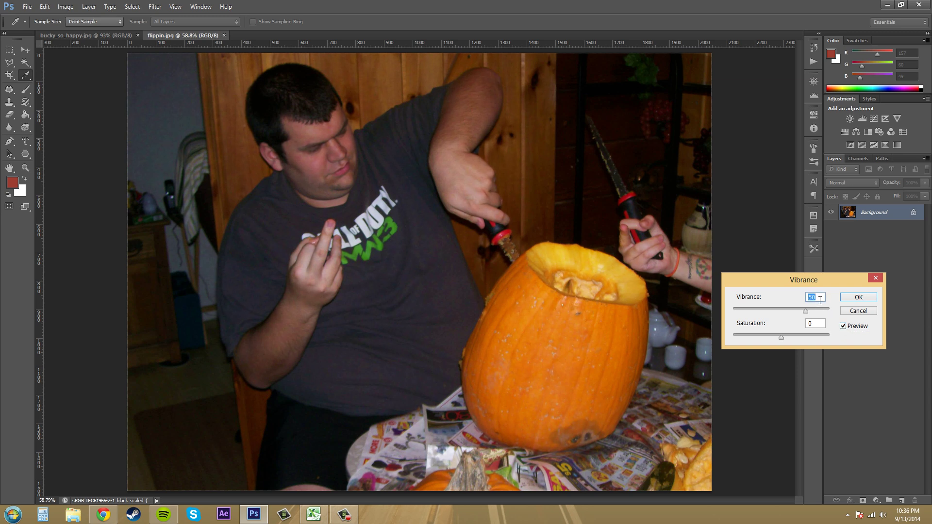
type("0")
left_click(770, 292)
Step: Set Saturation to +22 and Vibrance to +52, toggling Preview to compare before and after
left_click_drag(783, 338, 789, 338)
left_click_drag(803, 311, 807, 310)
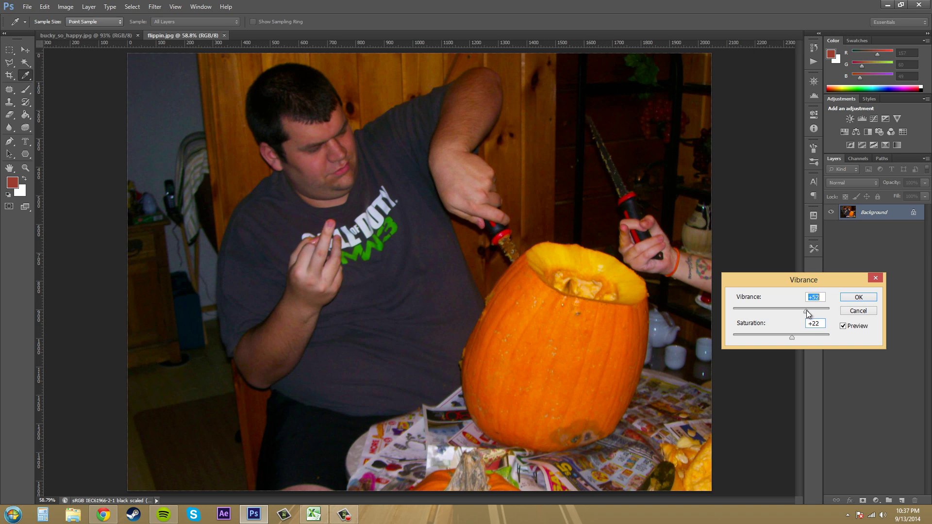
left_click(846, 328)
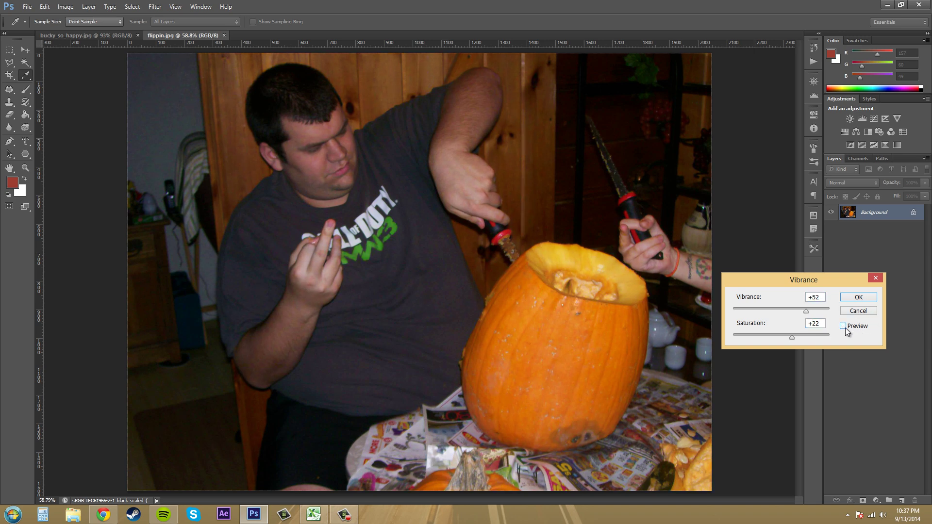
left_click(846, 328)
left_click(846, 328)
left_click(846, 328)
left_click(846, 328)
left_click(846, 328)
left_click(846, 328)
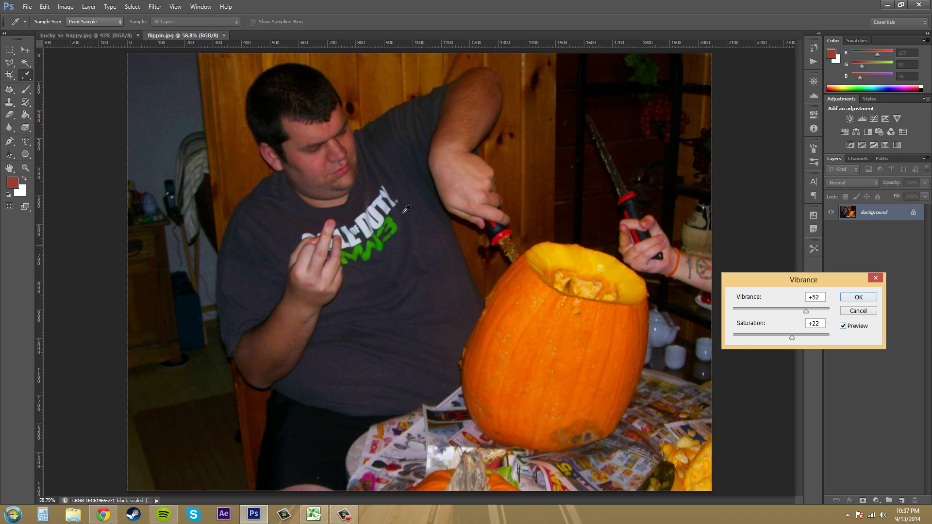
left_click(843, 326)
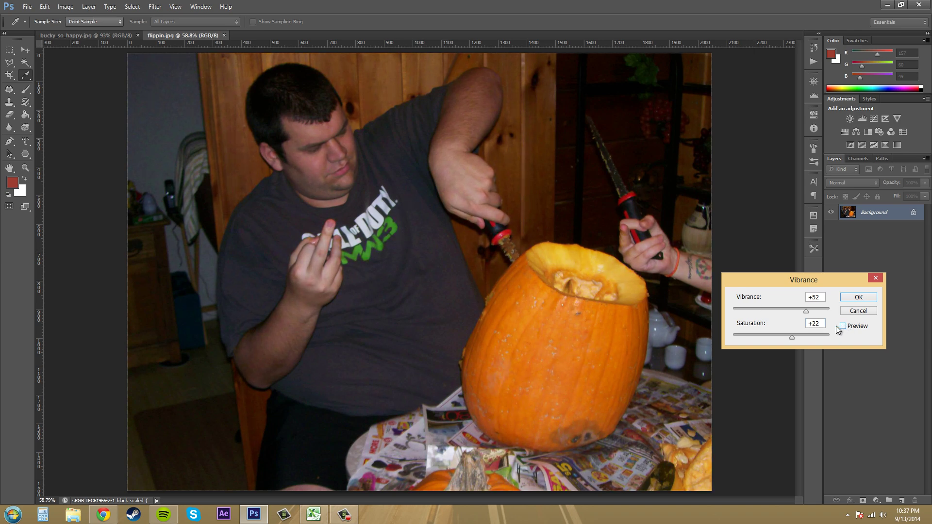